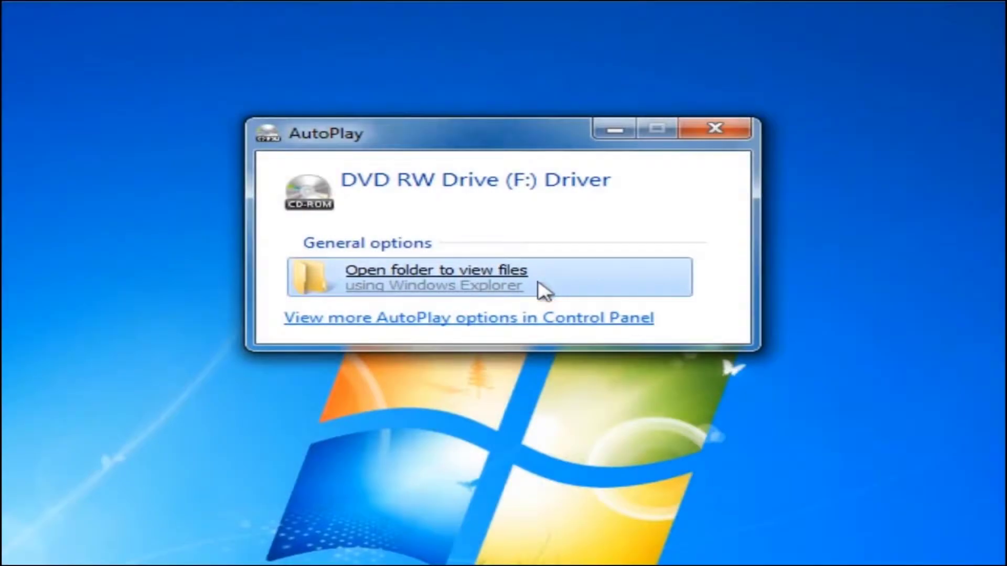
Open the disc's files, enter the IVT6.2.227.10 folder and launch setup.
left_click(540, 288)
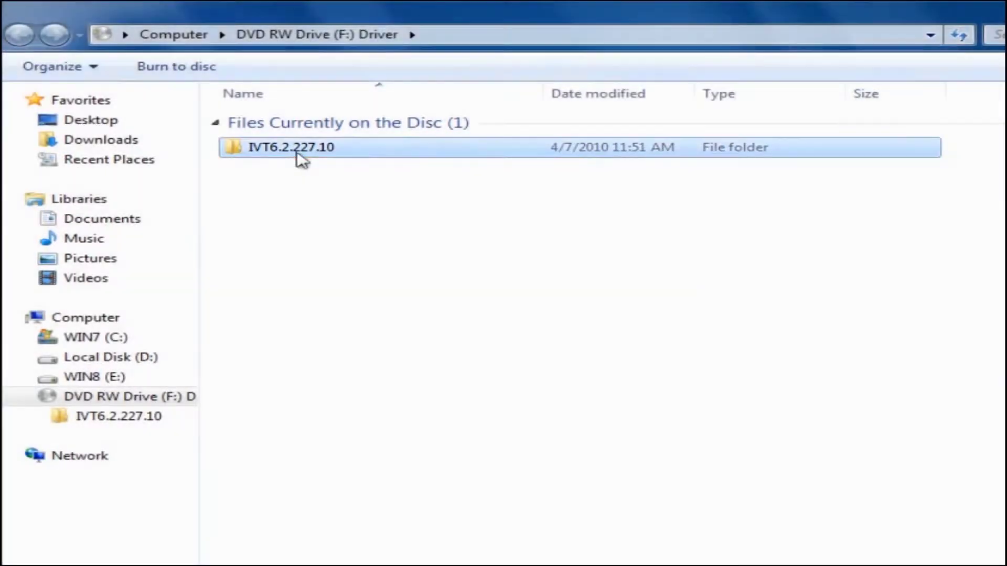
double_click(299, 155)
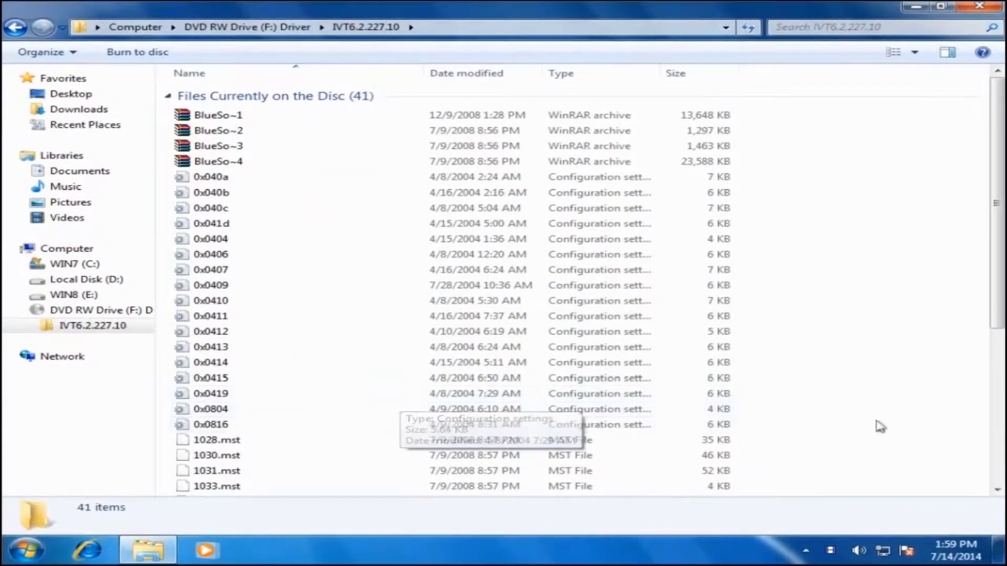
scroll(971, 332, "down", 5)
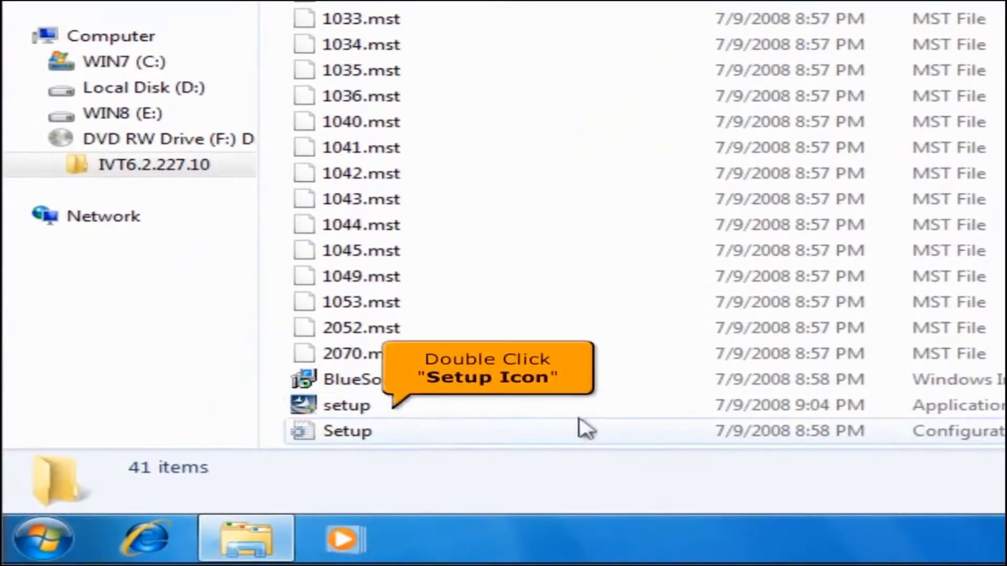
left_click(573, 414)
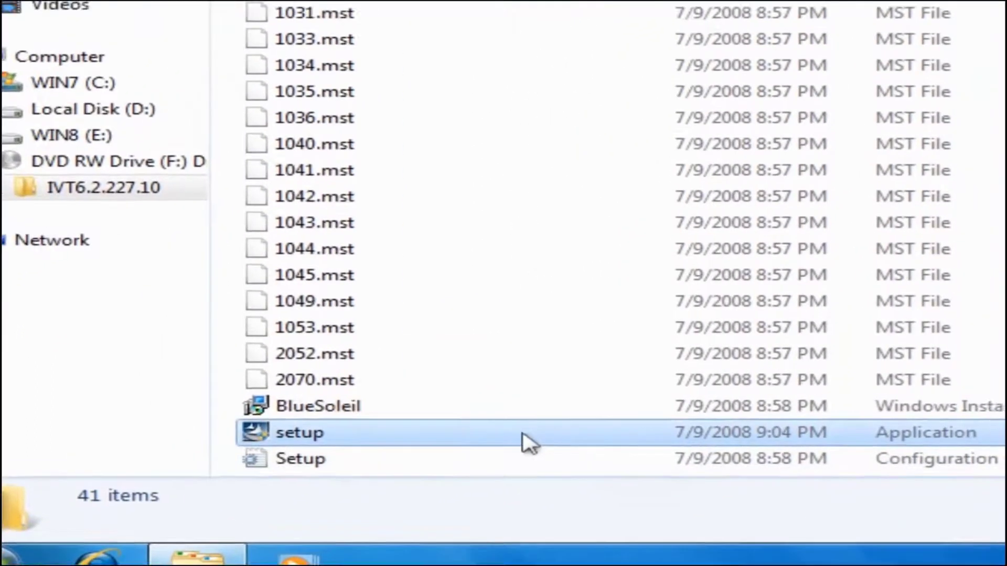
double_click(573, 414)
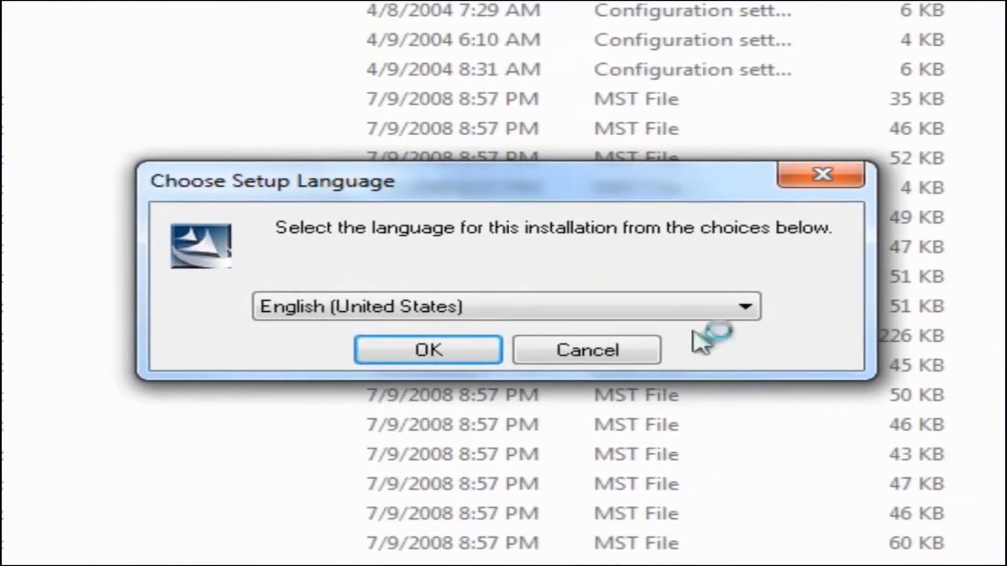
Install Bluesoleil 6.2.227.10 in English to the default folder, then restart Windows.
left_click(470, 350)
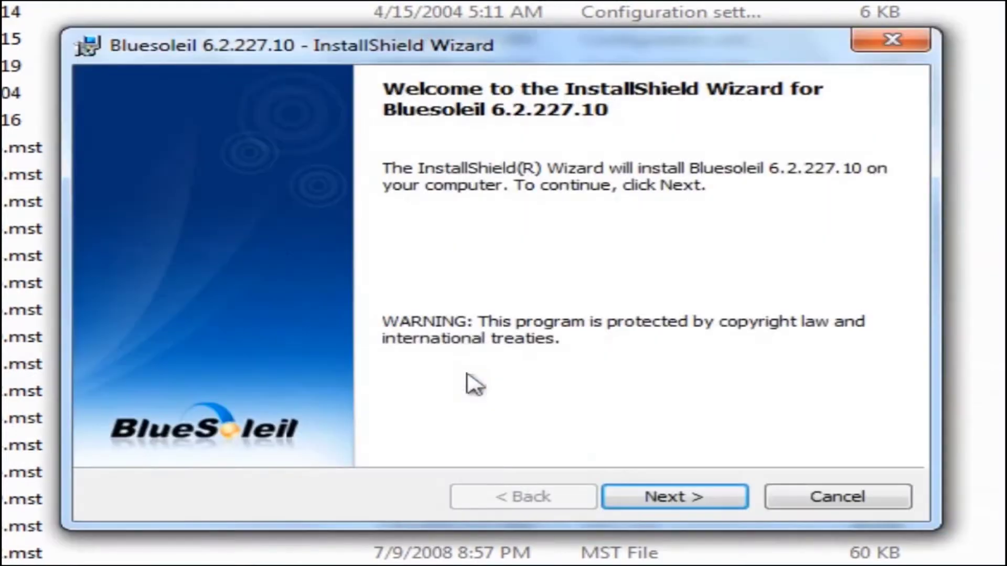
left_click(631, 504)
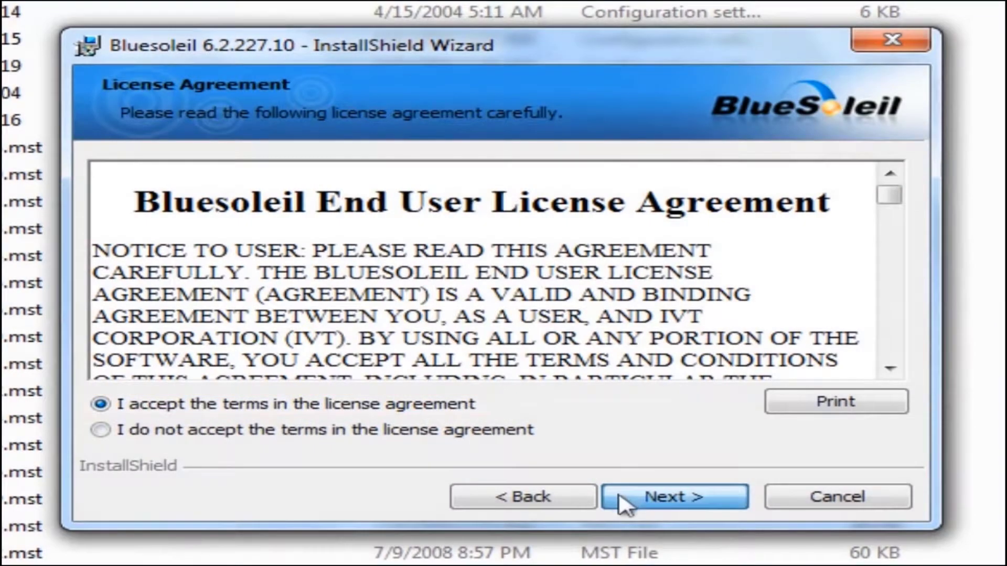
left_click(625, 503)
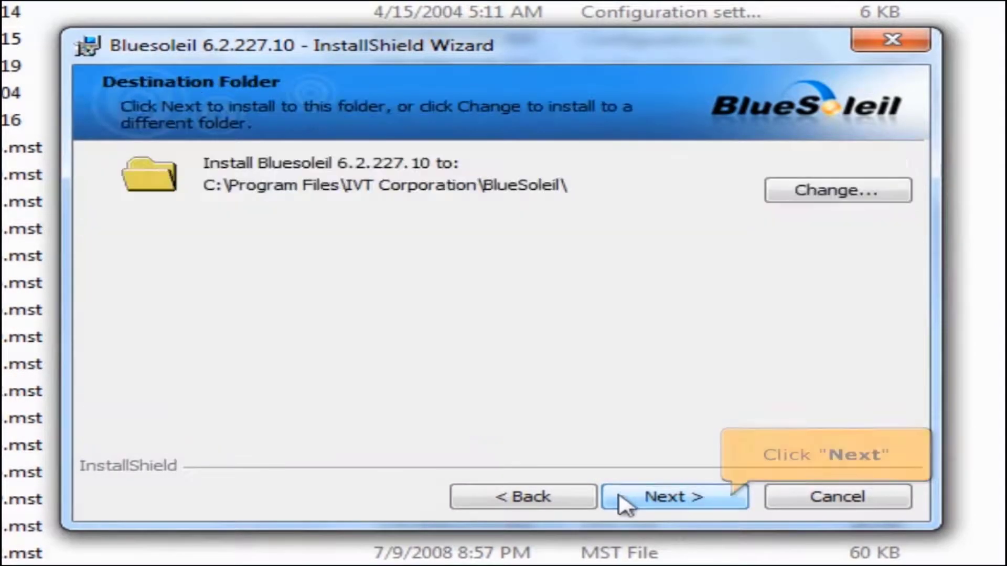
left_click(624, 504)
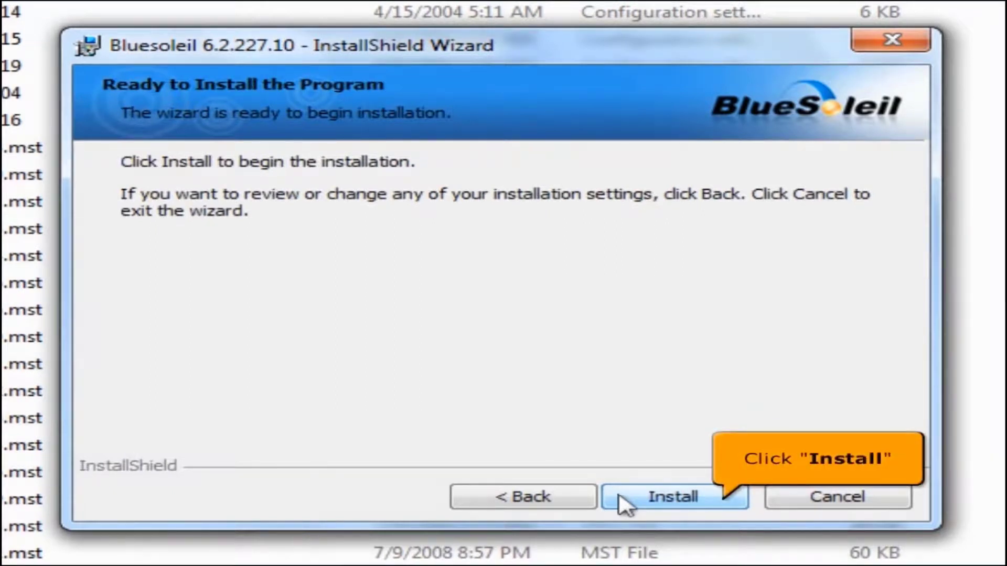
left_click(621, 498)
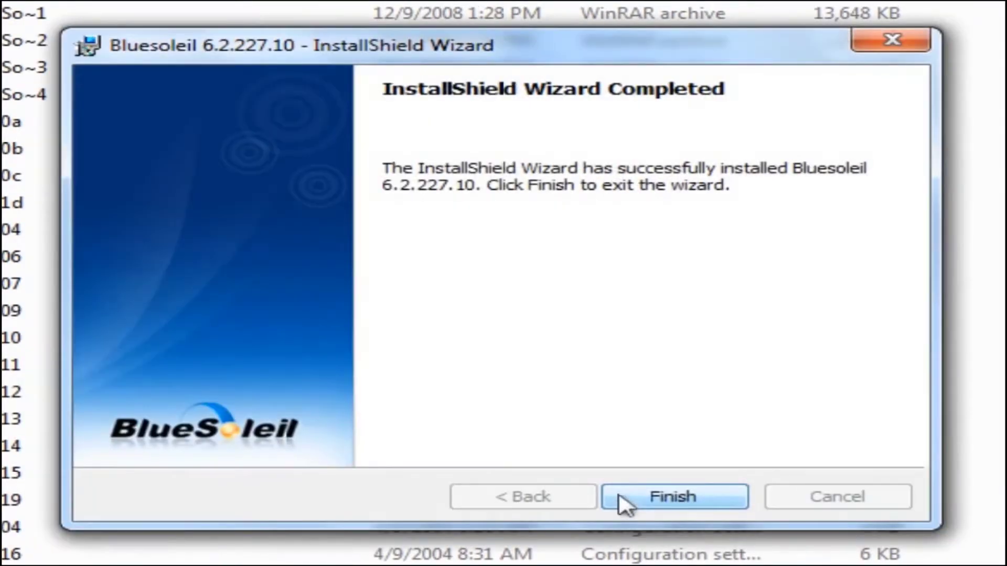
left_click(724, 498)
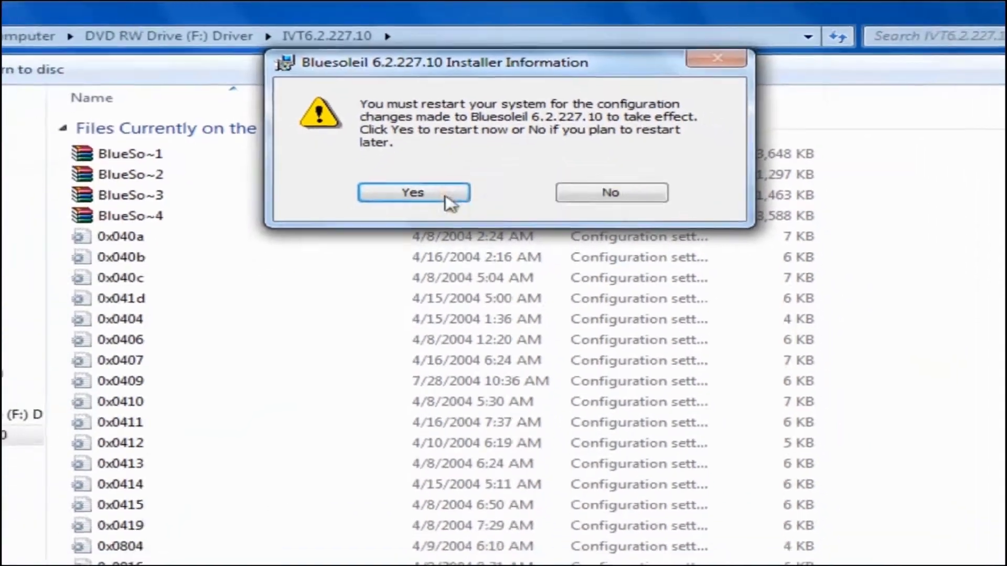
left_click(431, 258)
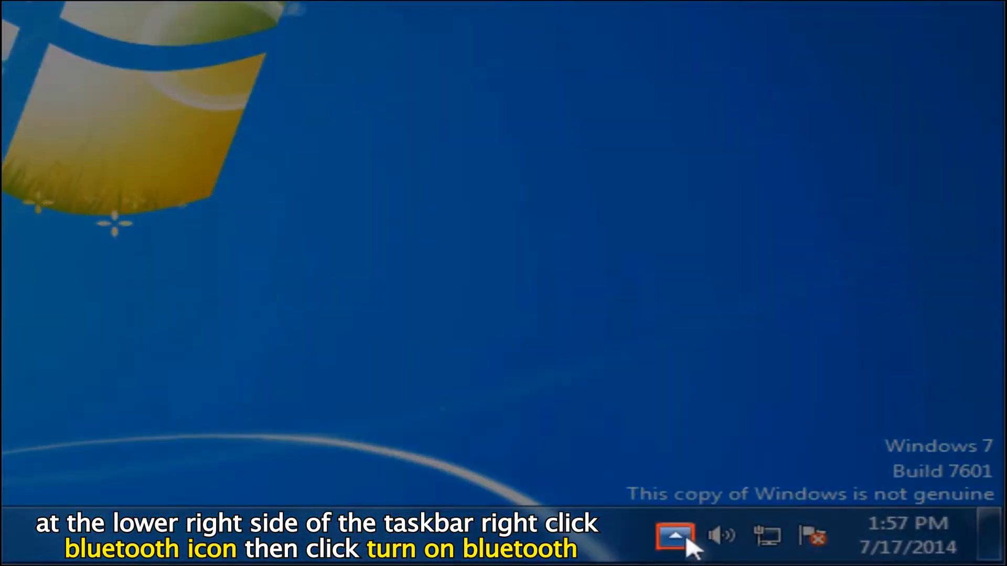
Turn Bluetooth on from the notification-area Bluetooth icon.
left_click(685, 540)
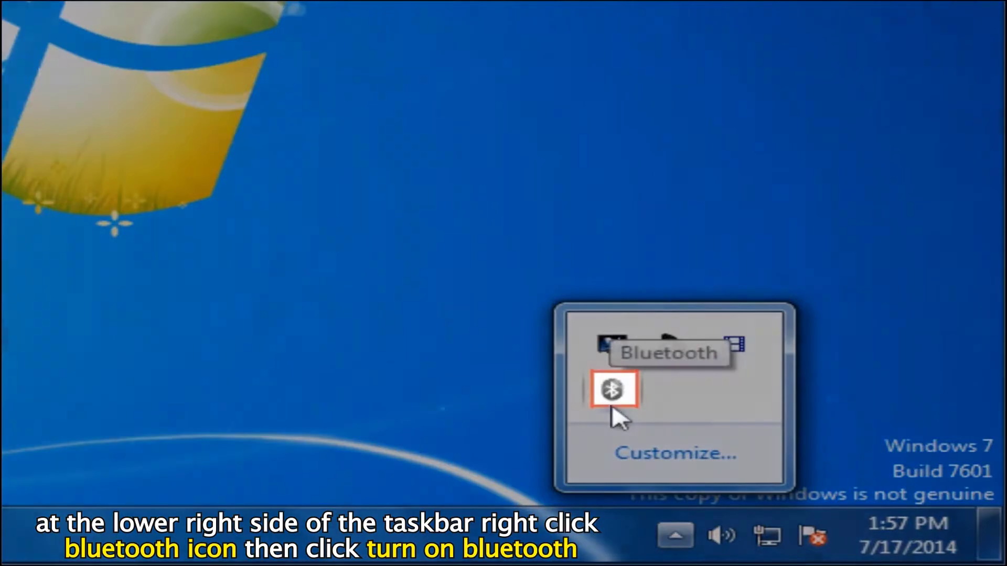
right_click(612, 404)
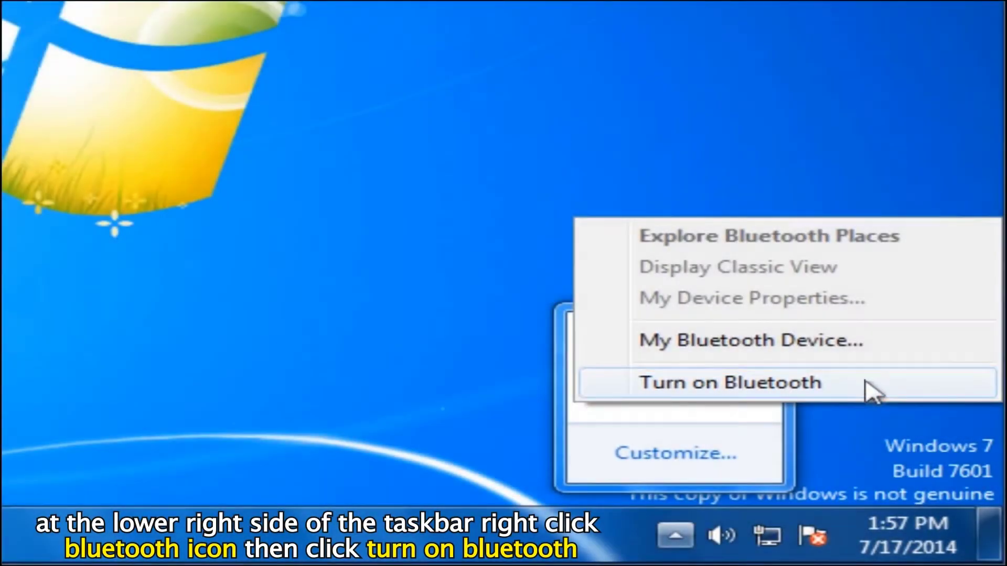
left_click(800, 386)
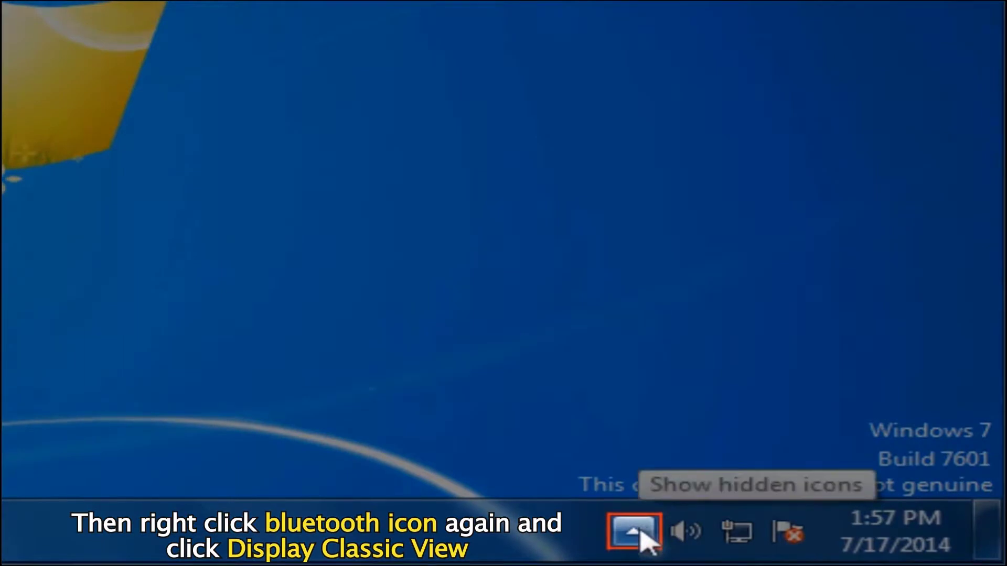
Display the BlueSoleil window in its classic view from the Bluetooth tray icon.
left_click(641, 532)
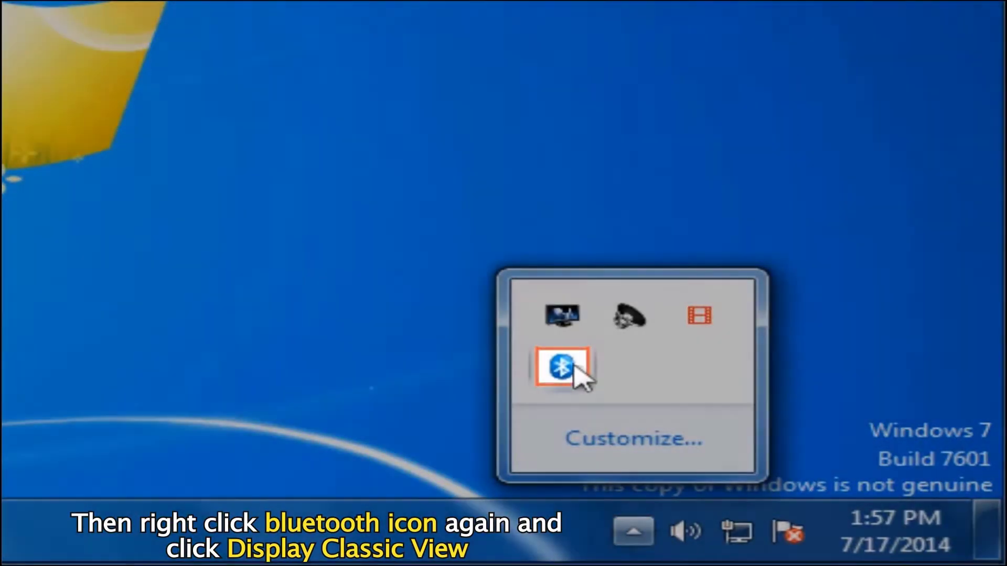
right_click(574, 369)
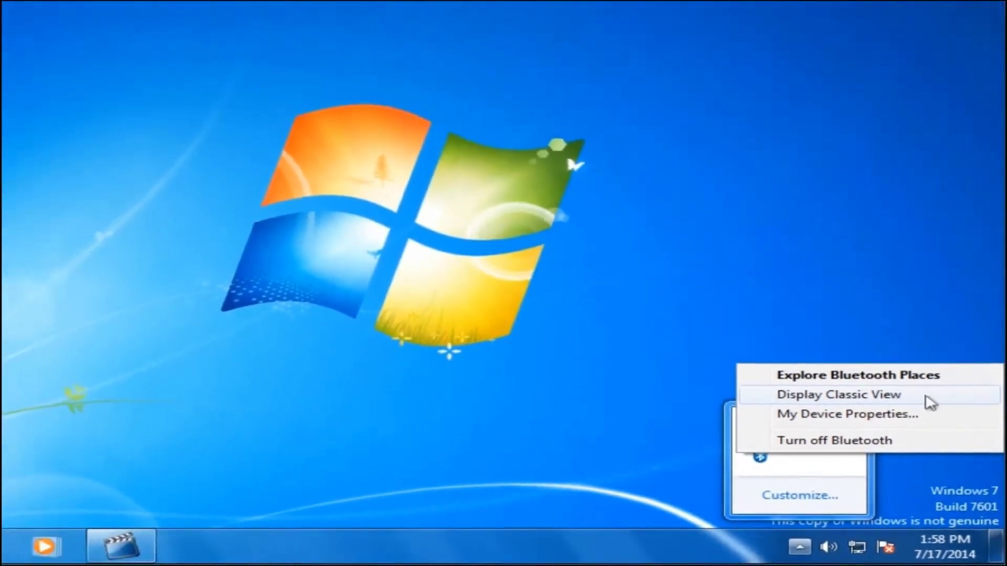
left_click(911, 356)
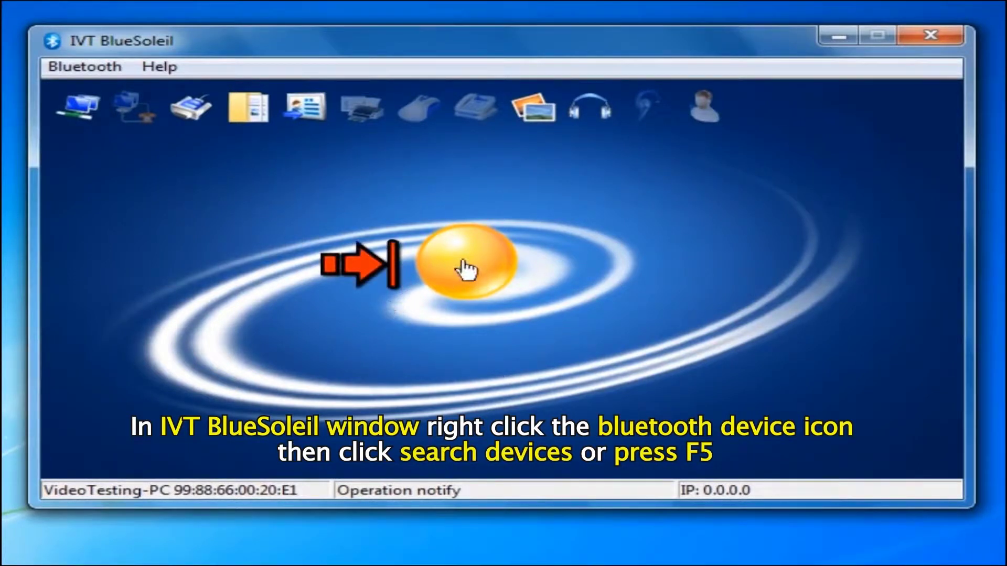
Search for nearby devices and fetch the found phone's name, FPH-001-ATC.
right_click(474, 270)
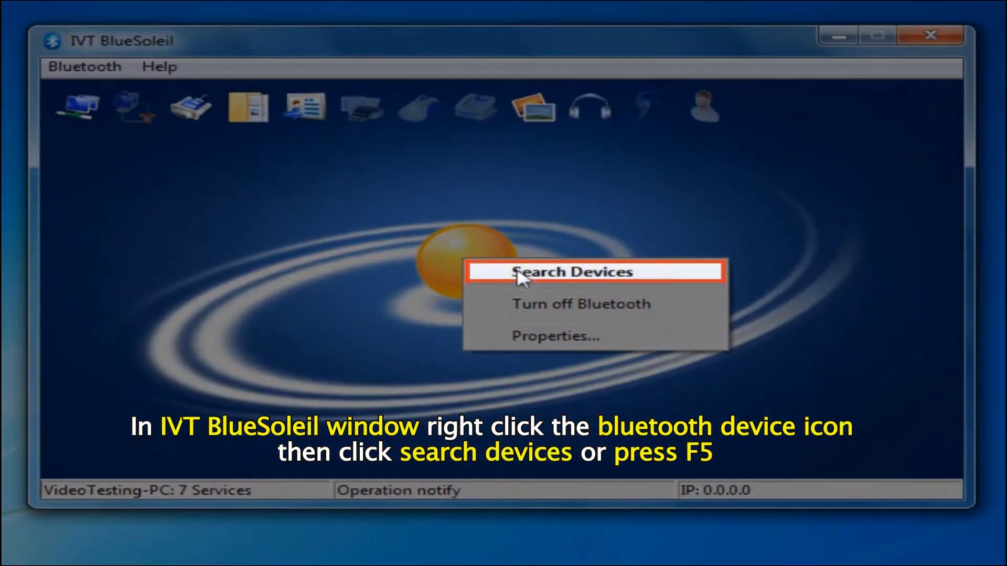
left_click(519, 272)
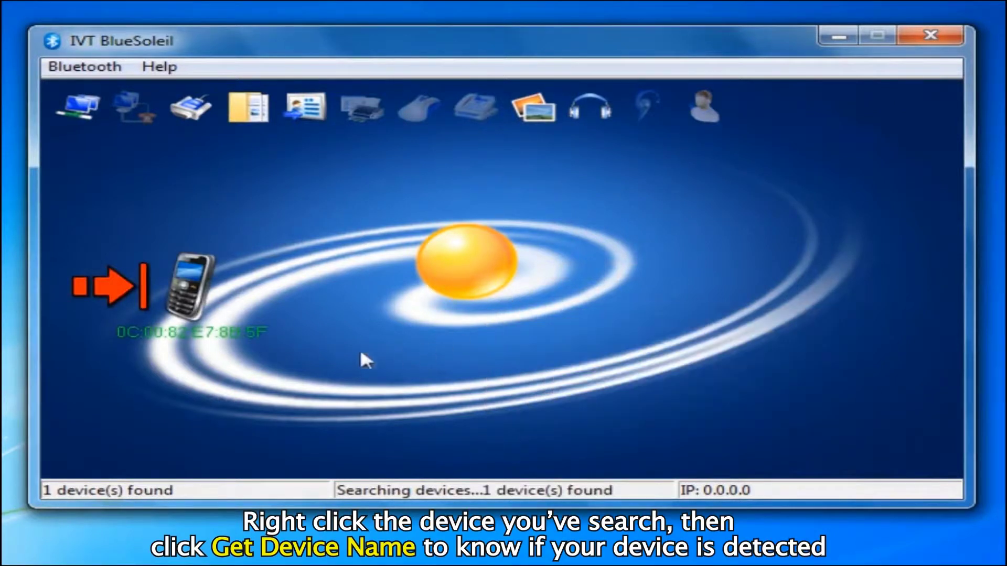
right_click(162, 330)
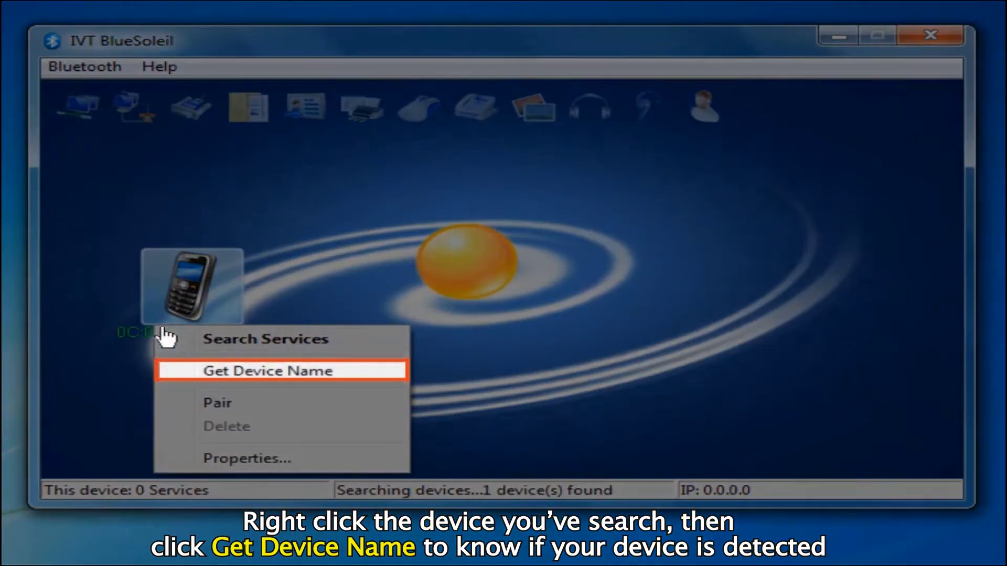
left_click(211, 371)
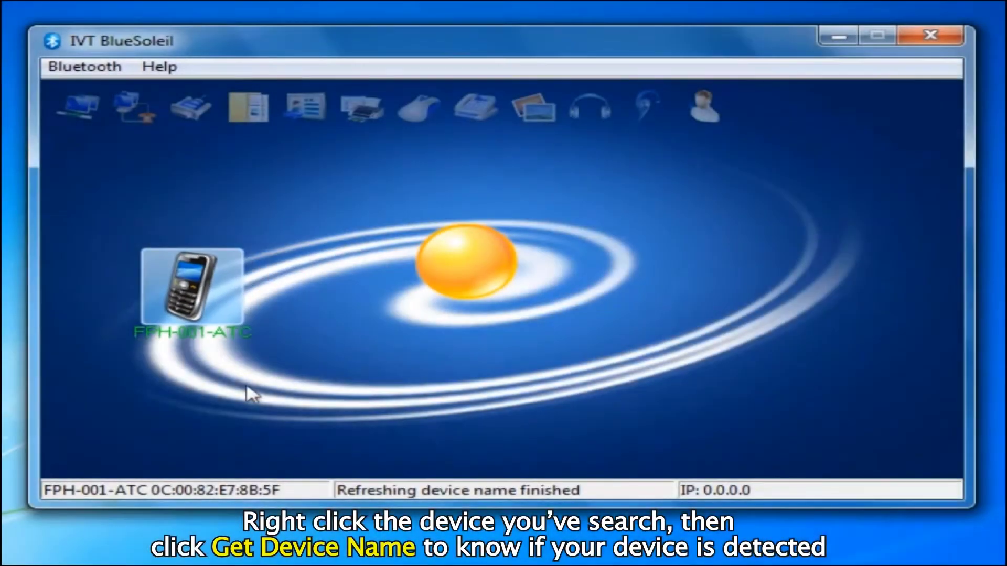
Pair FPH-001-ATC with the PC using passkey 1234.
left_click(231, 301)
right_click(231, 301)
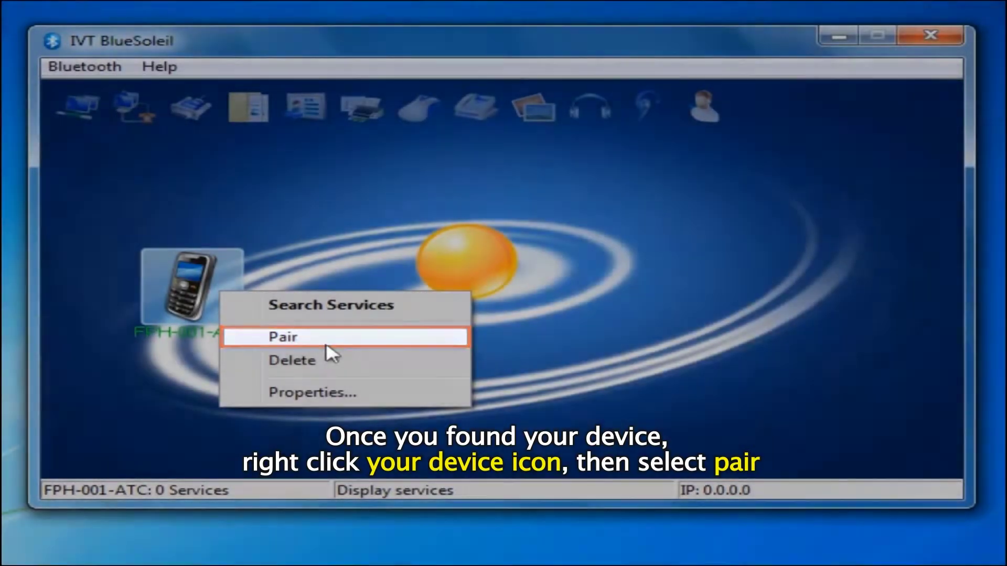
left_click(327, 344)
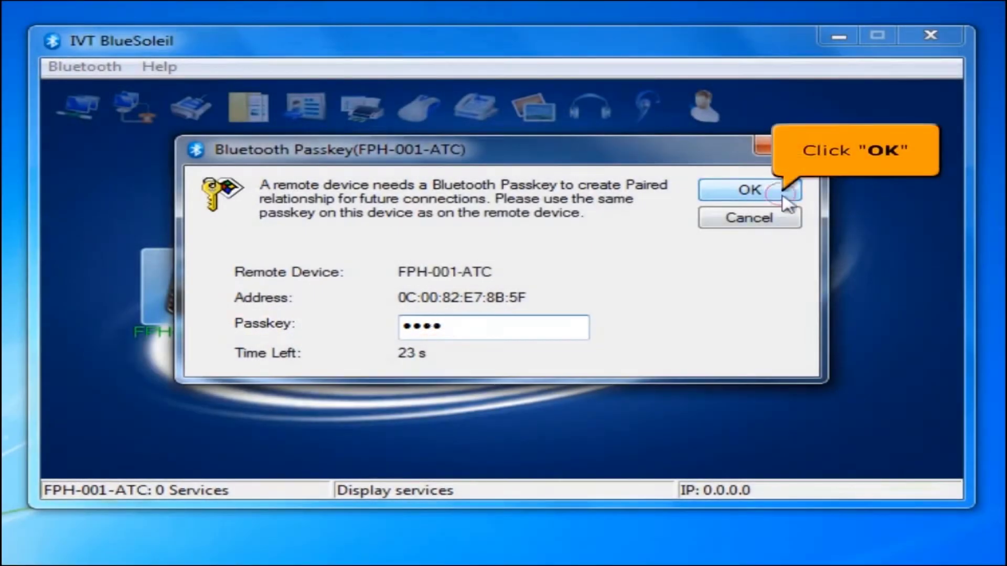
left_click(781, 195)
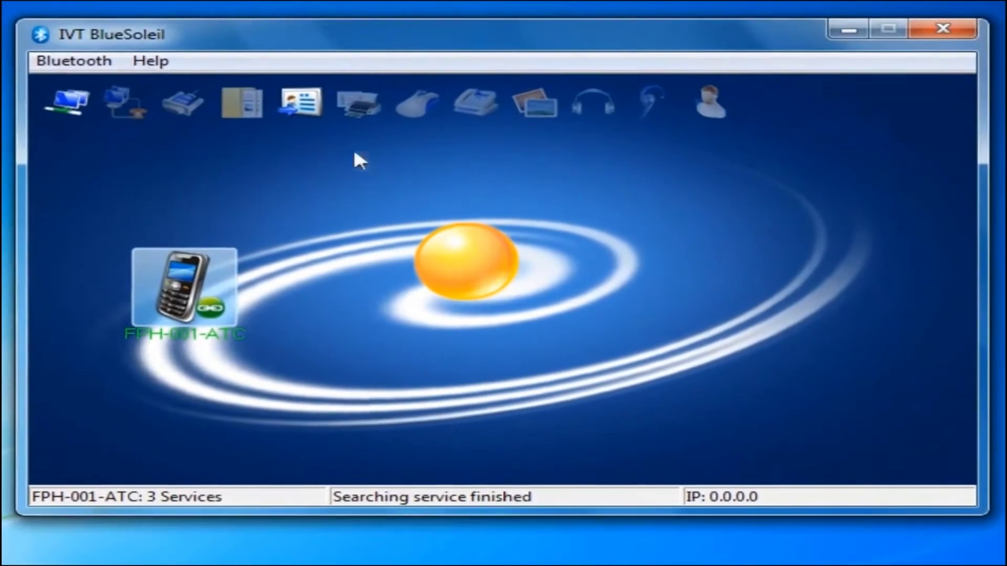
Start sending objects to the phone and set Files of type to All Files.
right_click(305, 106)
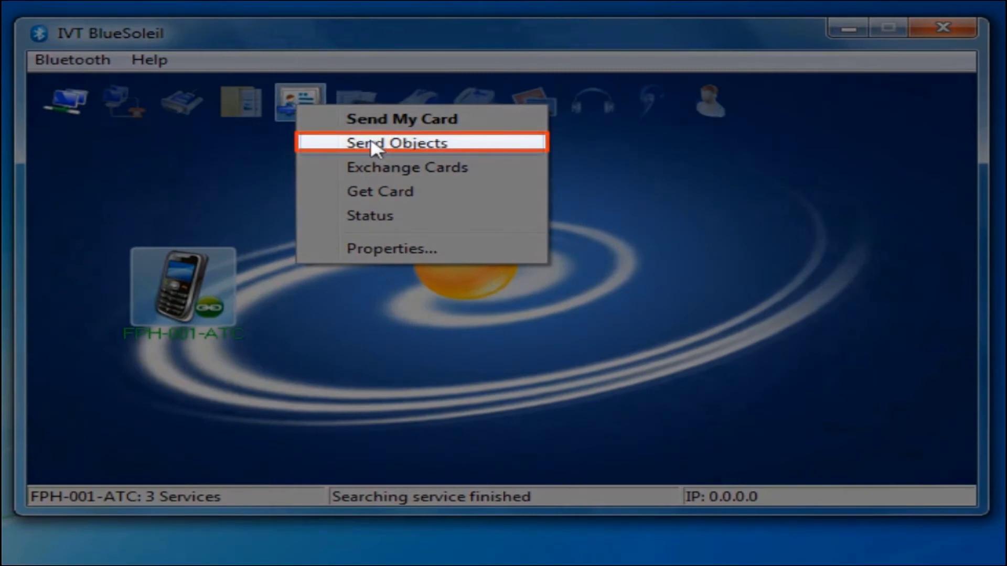
left_click(375, 143)
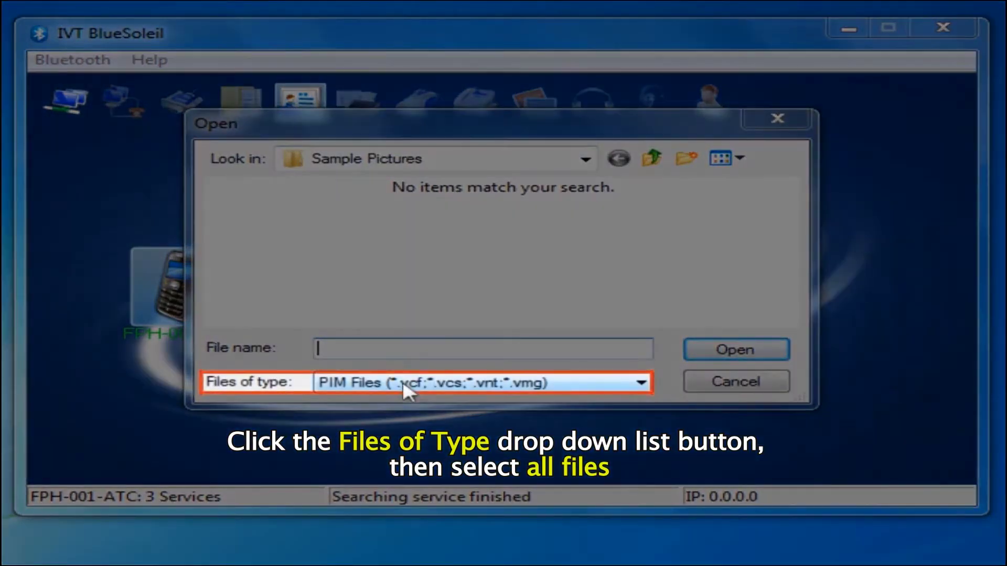
left_click(404, 384)
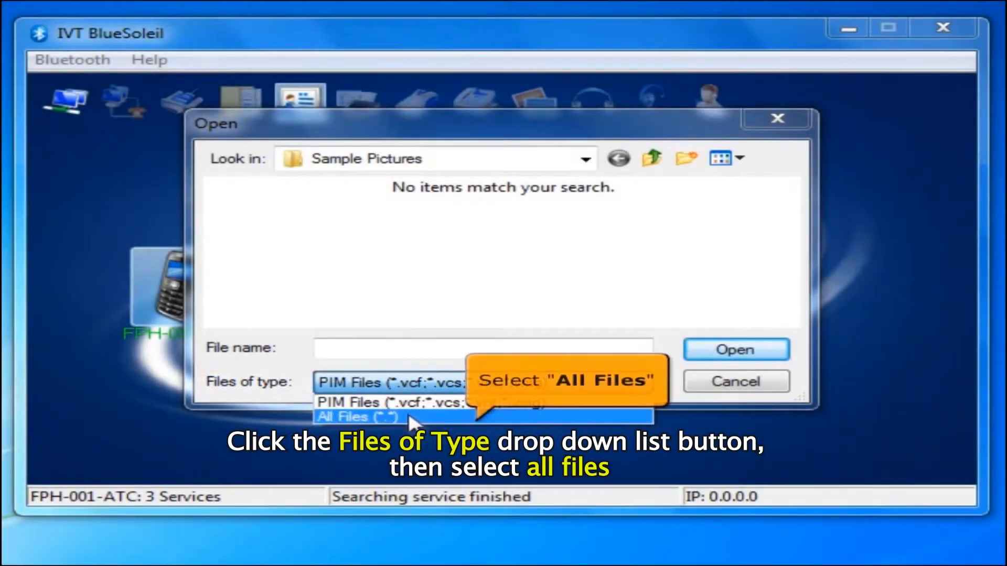
left_click(409, 417)
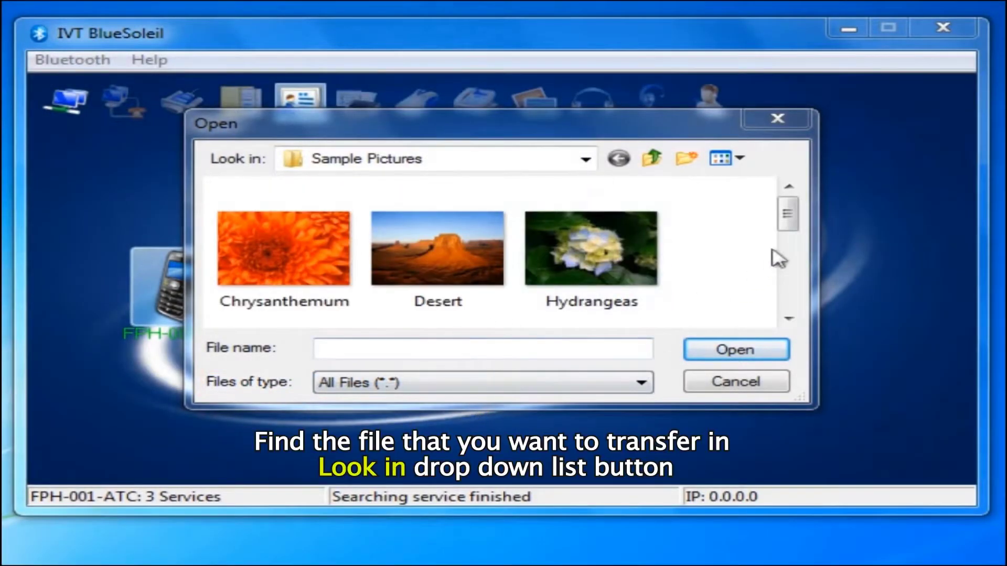
Browse to the Pictures library and send logo.png to FPH-001-ATC.
mouse_move(791, 222)
left_mouse_down()
mouse_move(797, 304)
mouse_move(790, 214)
left_mouse_up()
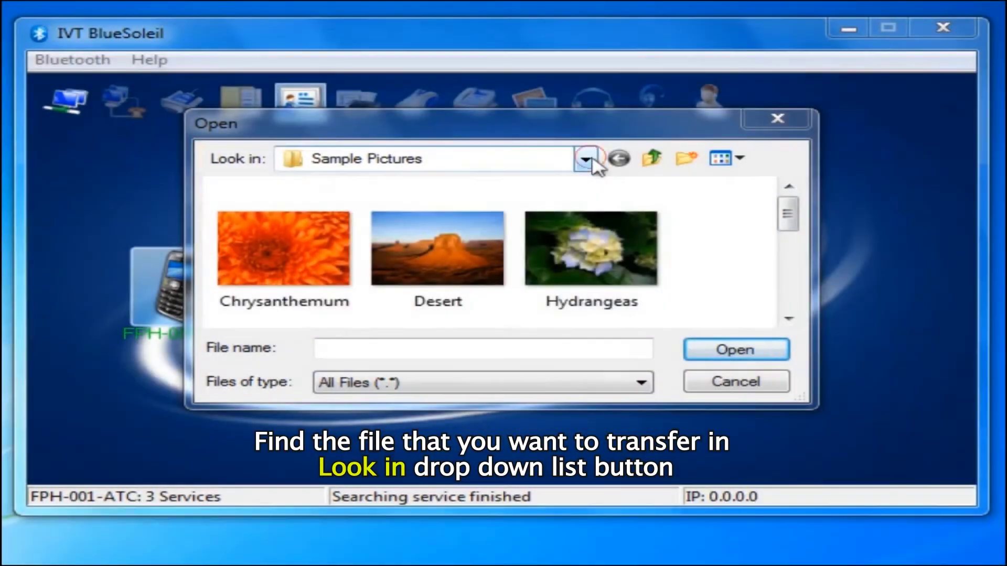
left_click(586, 159)
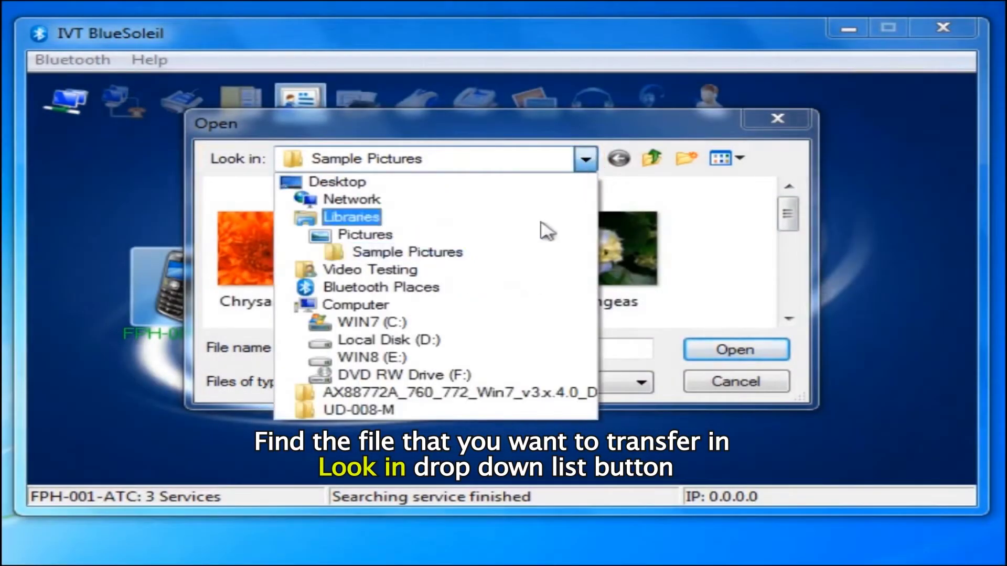
left_click(349, 237)
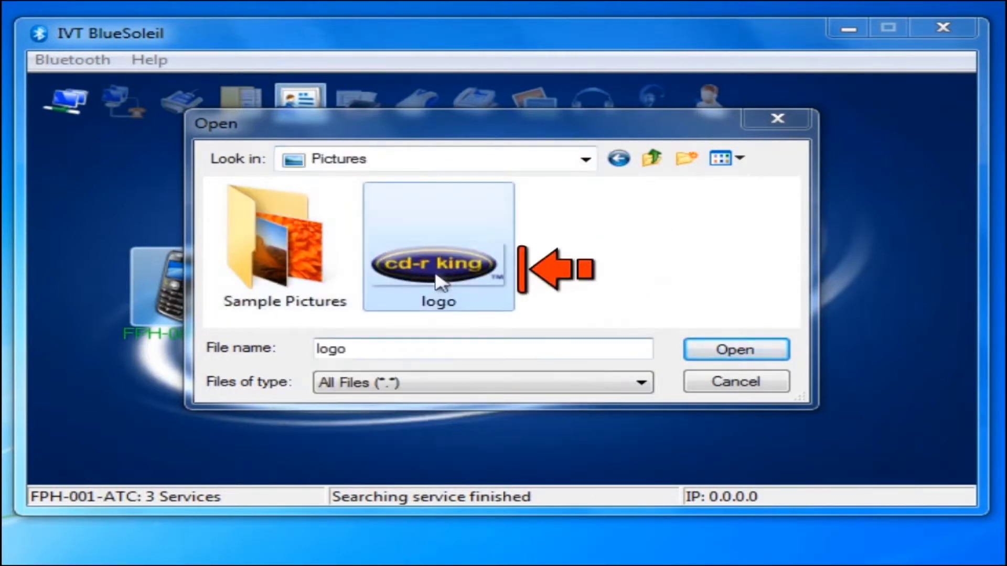
left_click(705, 359)
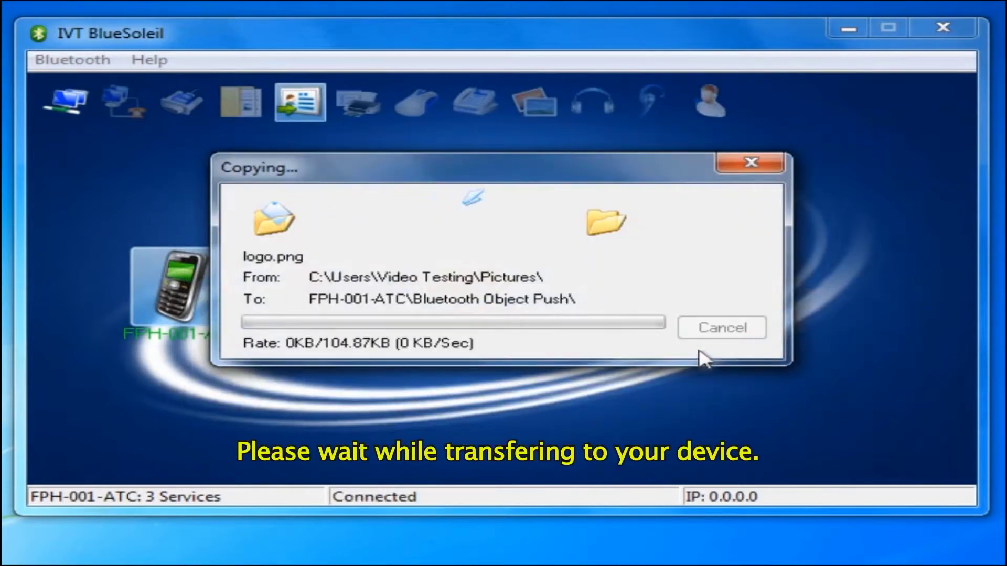